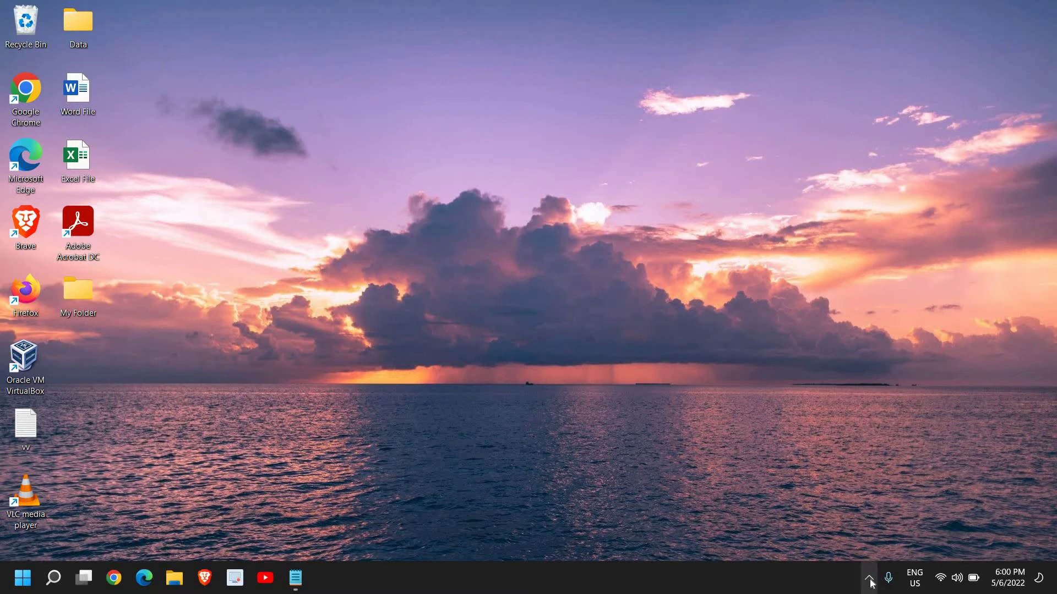
Step: Check the virus and threat protection status in Windows Security, then close it
{"action": "left_click", "coordinate": [870, 579]}
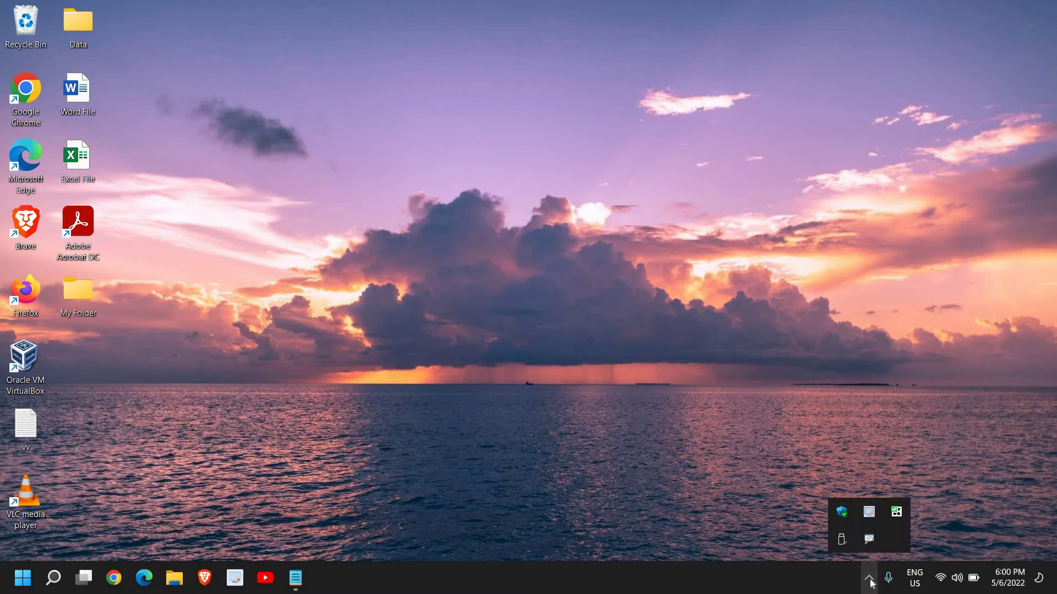
{"action": "left_click", "coordinate": [842, 513]}
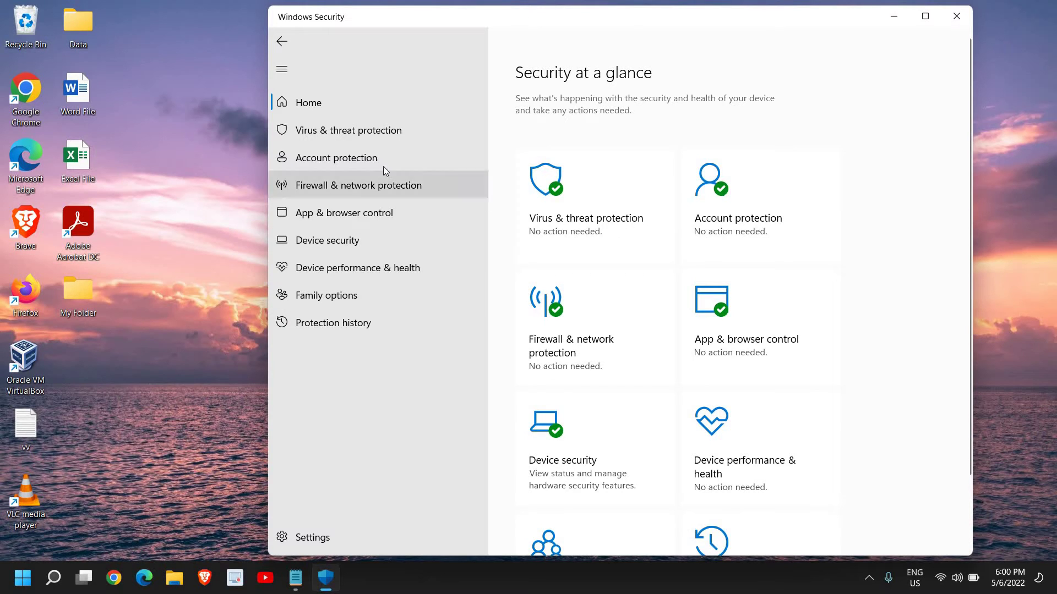
{"action": "left_click", "coordinate": [572, 210]}
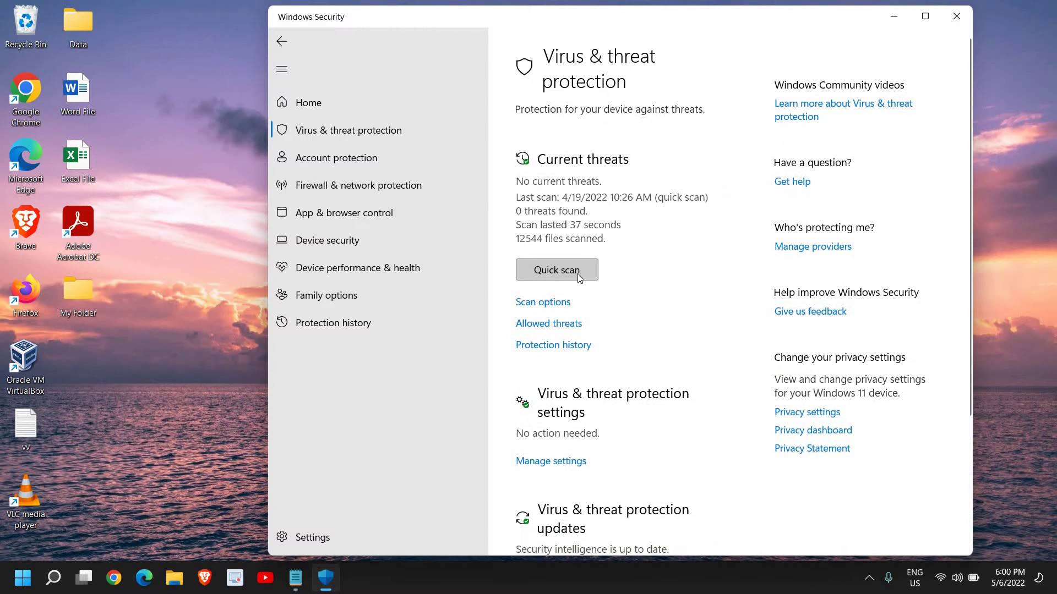
{"action": "left_click", "coordinate": [967, 26]}
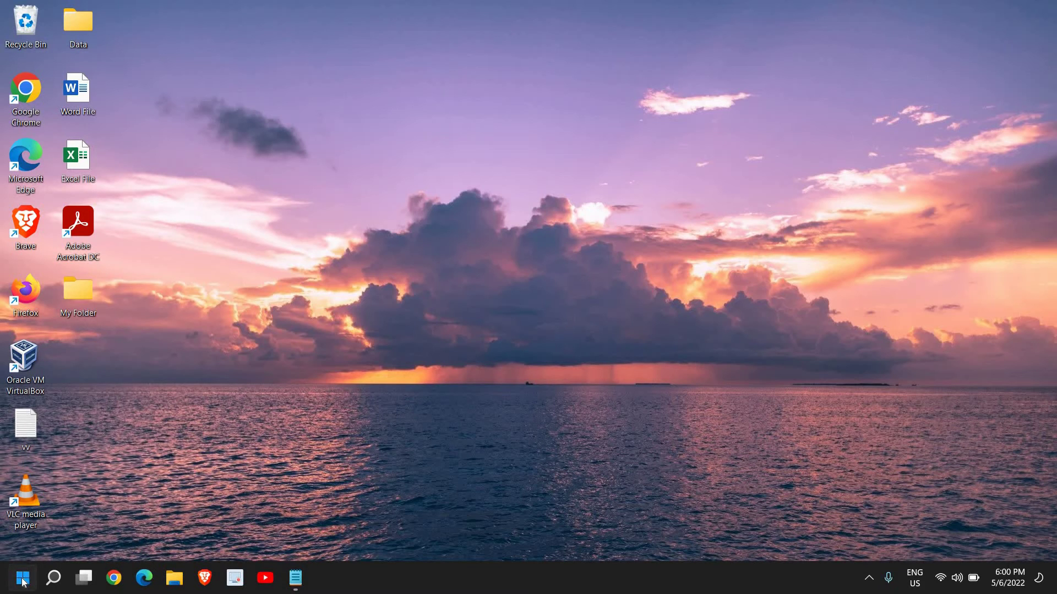
Step: Filter Settings' installed apps by 'windows' and open the Windows Security options menu
{"action": "right_click", "coordinate": [22, 577]}
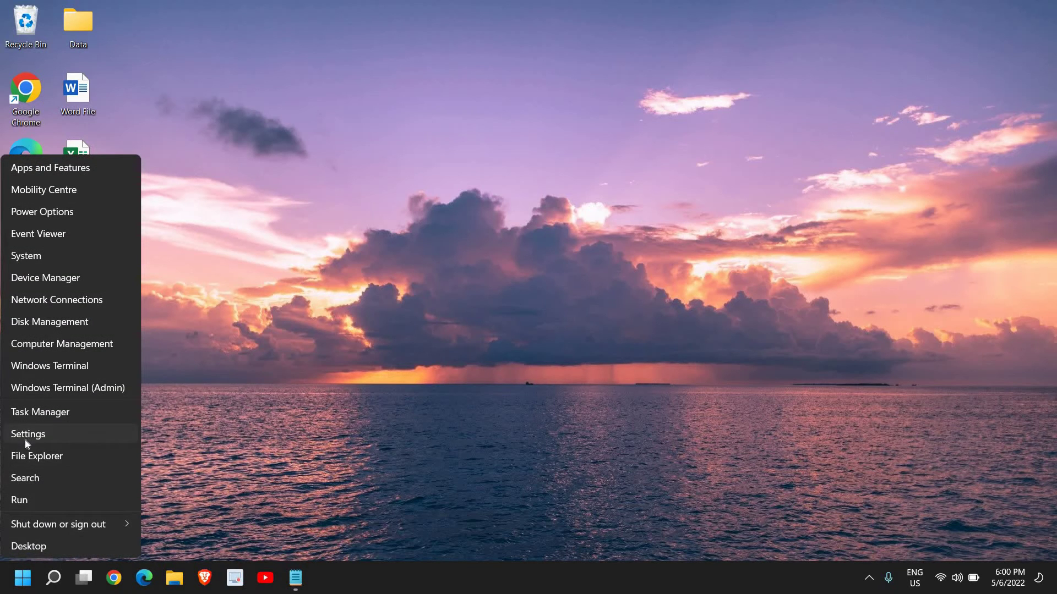
{"action": "left_click", "coordinate": [24, 439]}
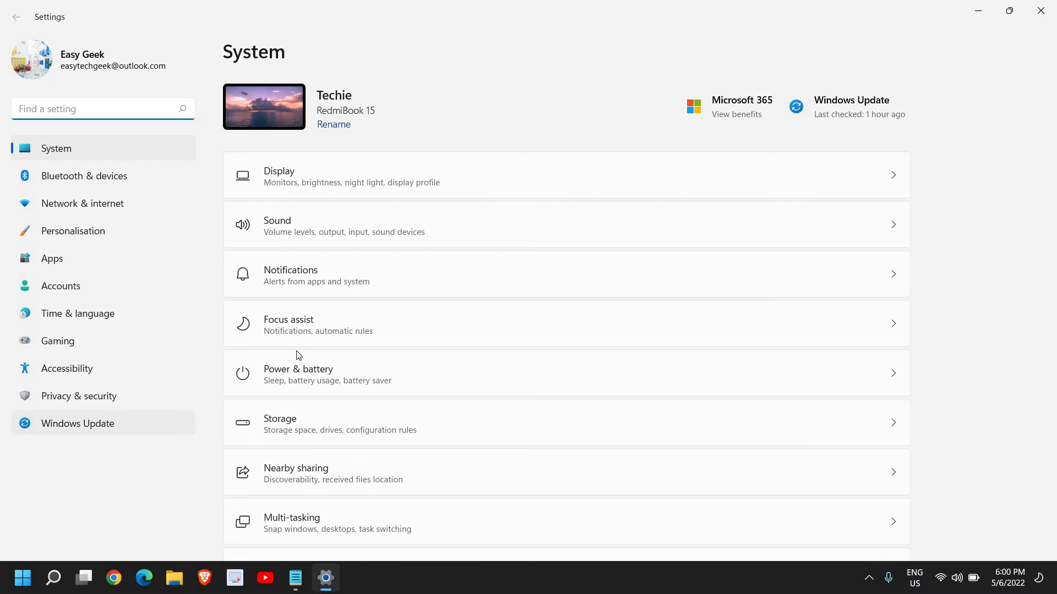
{"action": "left_click", "coordinate": [61, 262]}
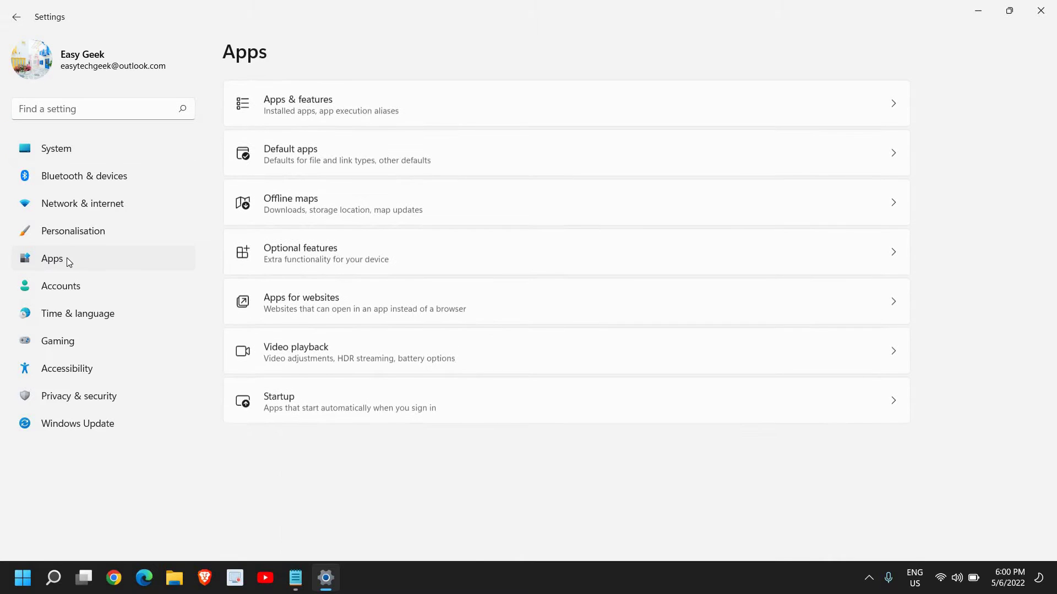
{"action": "left_click", "coordinate": [346, 103]}
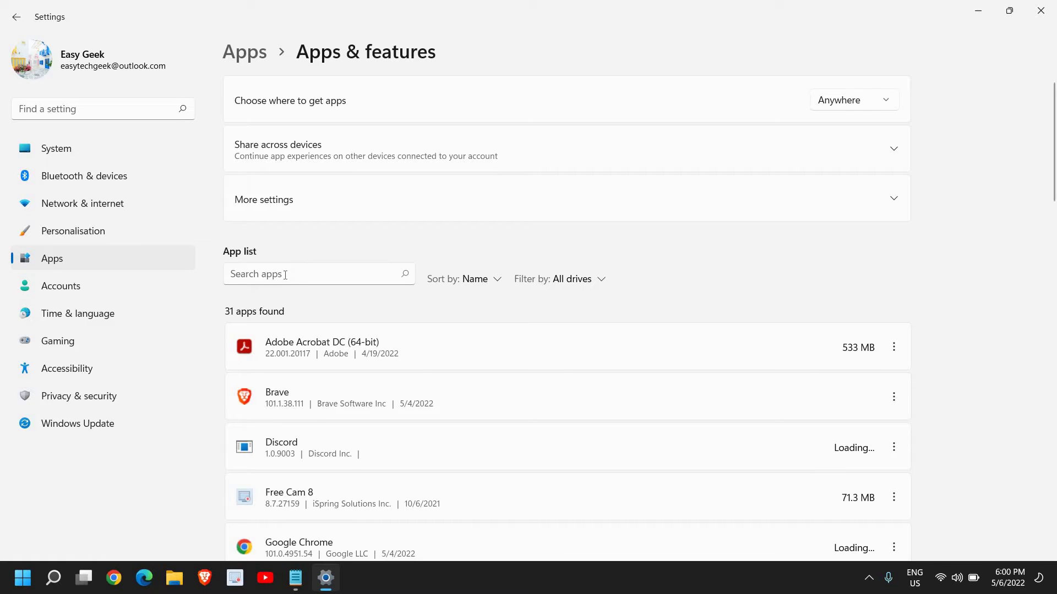
{"action": "left_click", "coordinate": [264, 273]}
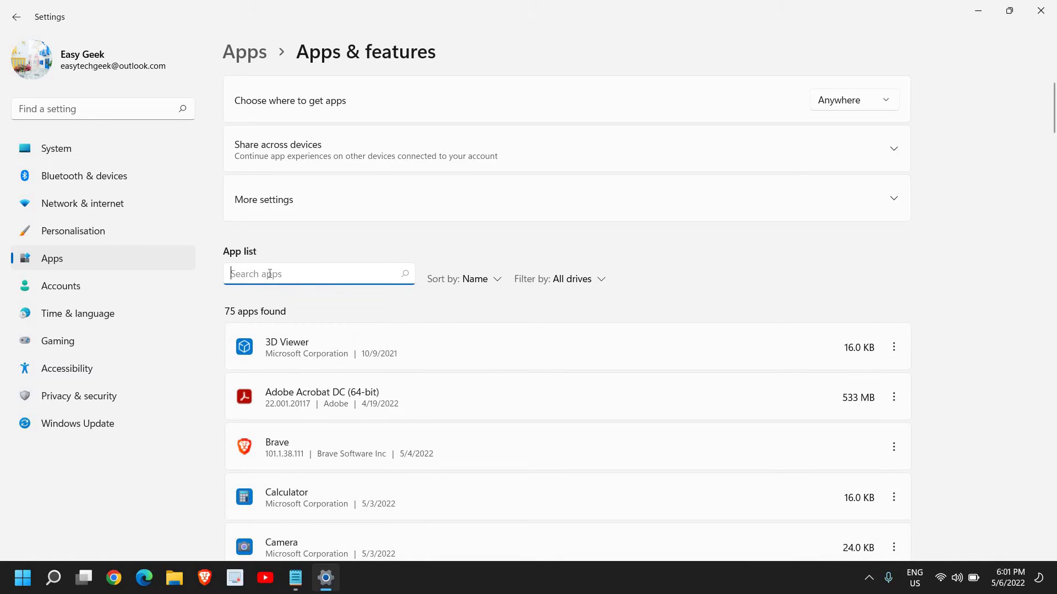
{"action": "type", "text": "windows"}
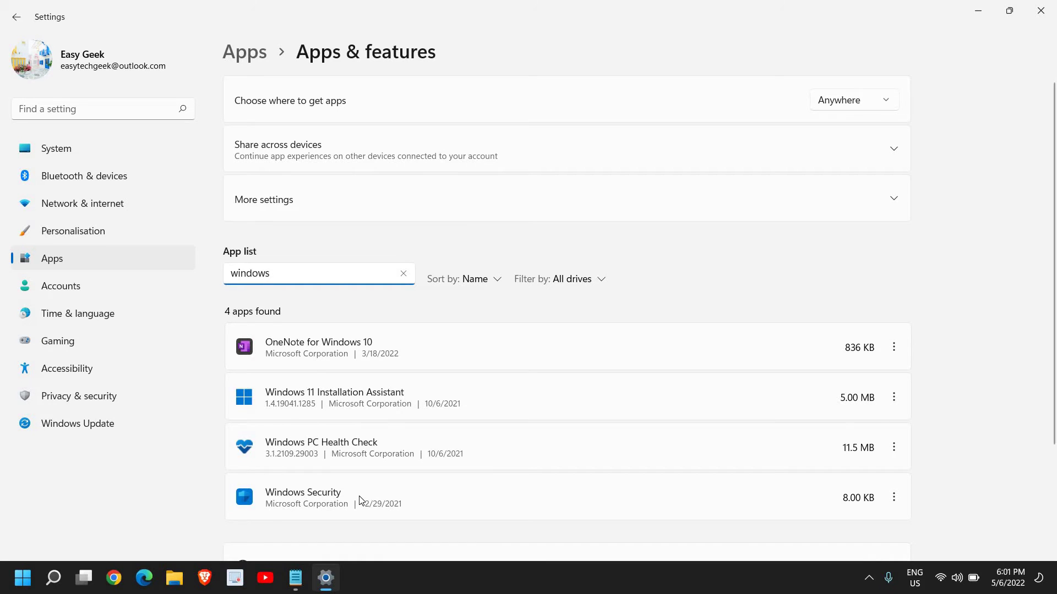
{"action": "scroll", "coordinate": [363, 499], "scroll_direction": "down", "scroll_amount": 2}
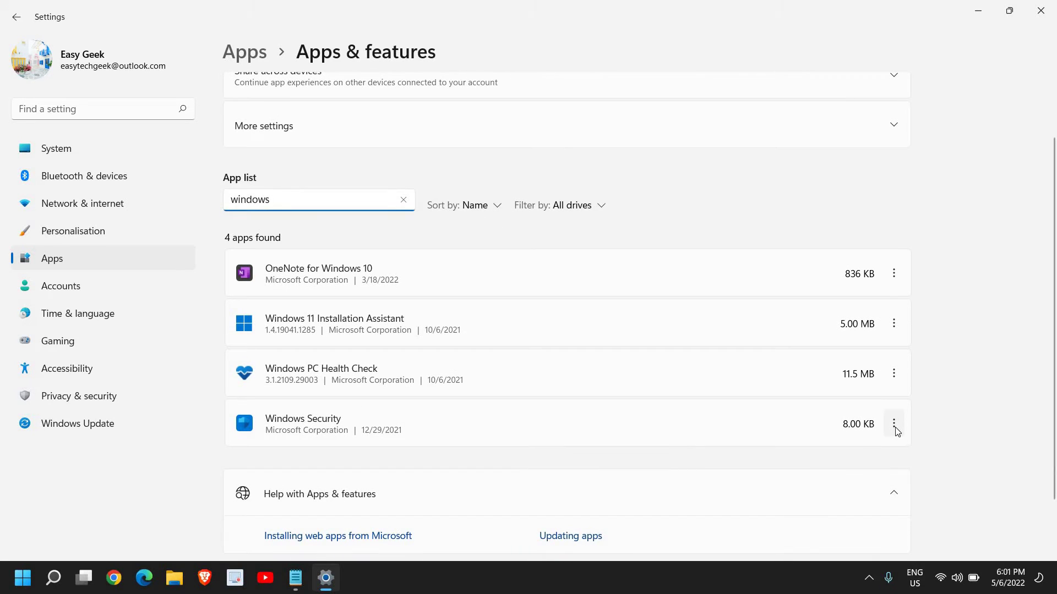
{"action": "left_click", "coordinate": [895, 430]}
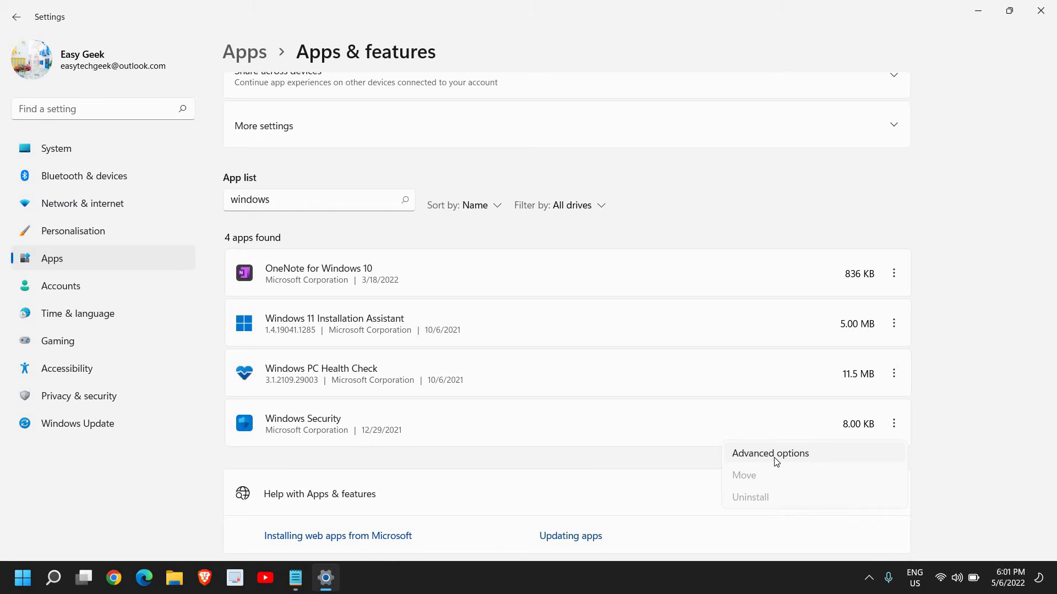
Step: Open Windows Security advanced options, keep background running at Power optimised, and reach Repair/Reset
{"action": "left_click", "coordinate": [775, 460]}
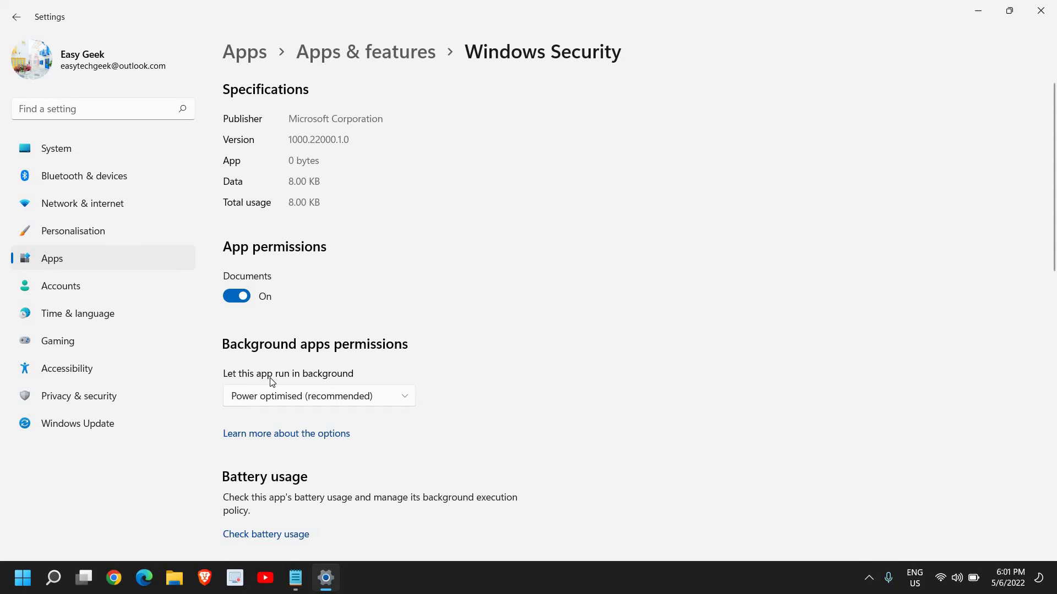
{"action": "left_click", "coordinate": [288, 401]}
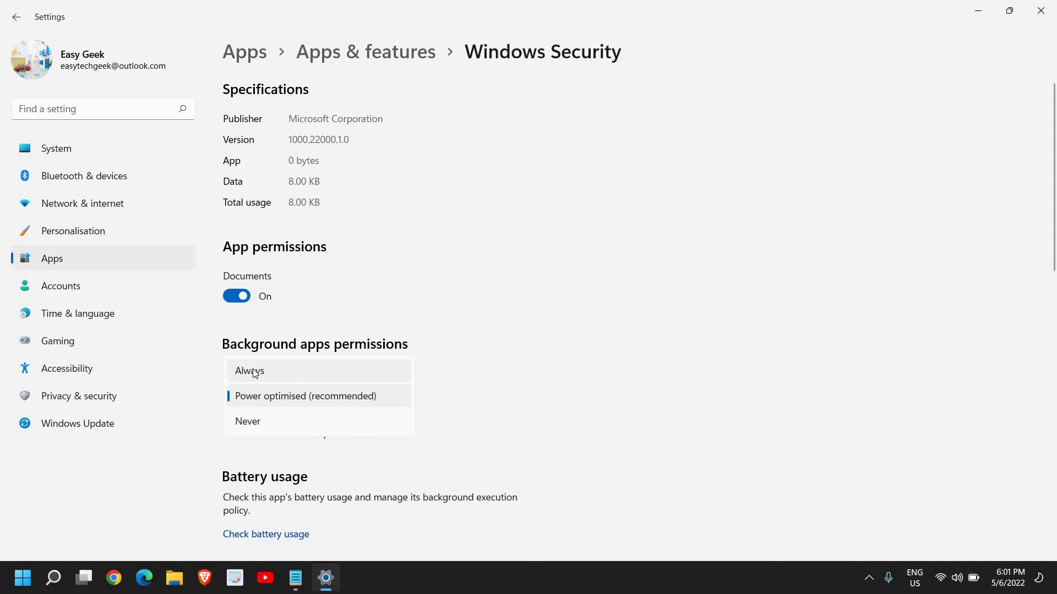
{"action": "left_click", "coordinate": [518, 346]}
{"action": "scroll", "coordinate": [523, 347], "scroll_direction": "down", "scroll_amount": 1}
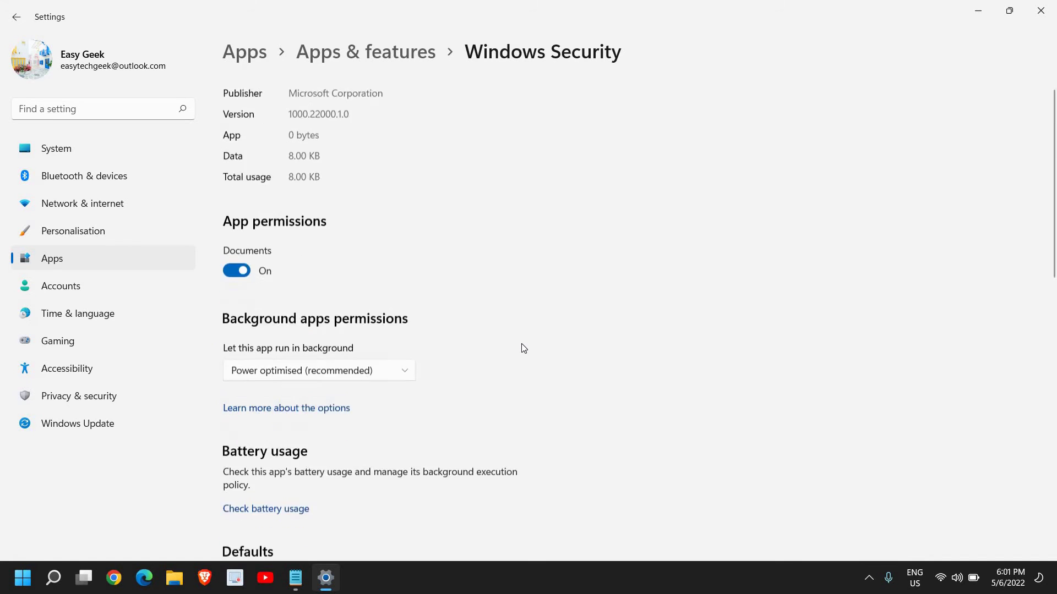
{"action": "scroll", "coordinate": [522, 347], "scroll_direction": "down", "scroll_amount": 3}
{"action": "scroll", "coordinate": [522, 348], "scroll_direction": "down", "scroll_amount": 3}
{"action": "scroll", "coordinate": [522, 347], "scroll_direction": "down", "scroll_amount": 3}
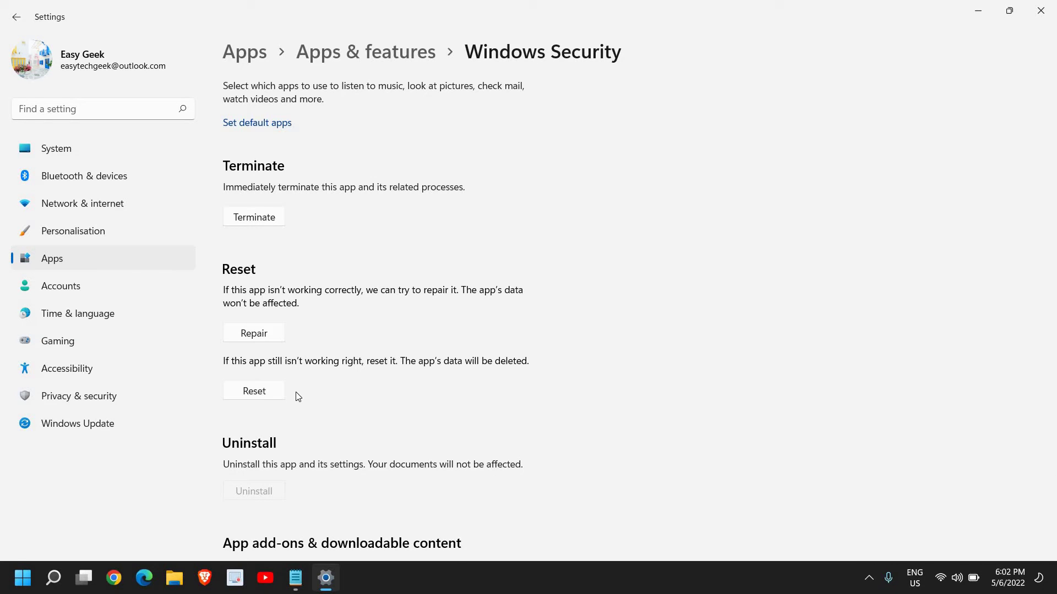
{"action": "scroll", "coordinate": [297, 392], "scroll_direction": "down", "scroll_amount": 3}
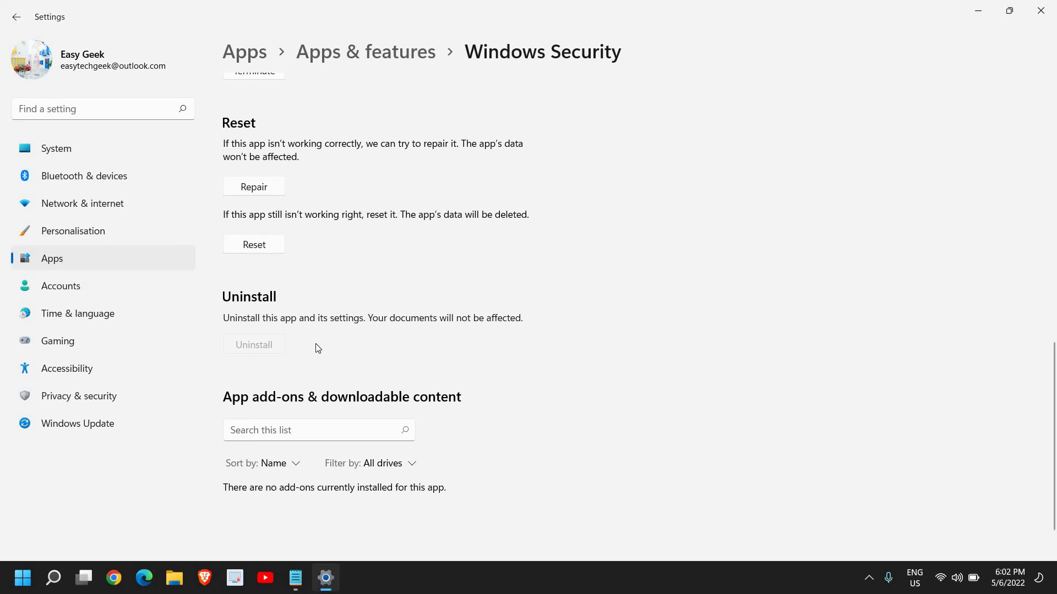
Step: Minimise Settings and launch Command Prompt as administrator from a 'cmd' search
{"action": "left_click", "coordinate": [977, 12]}
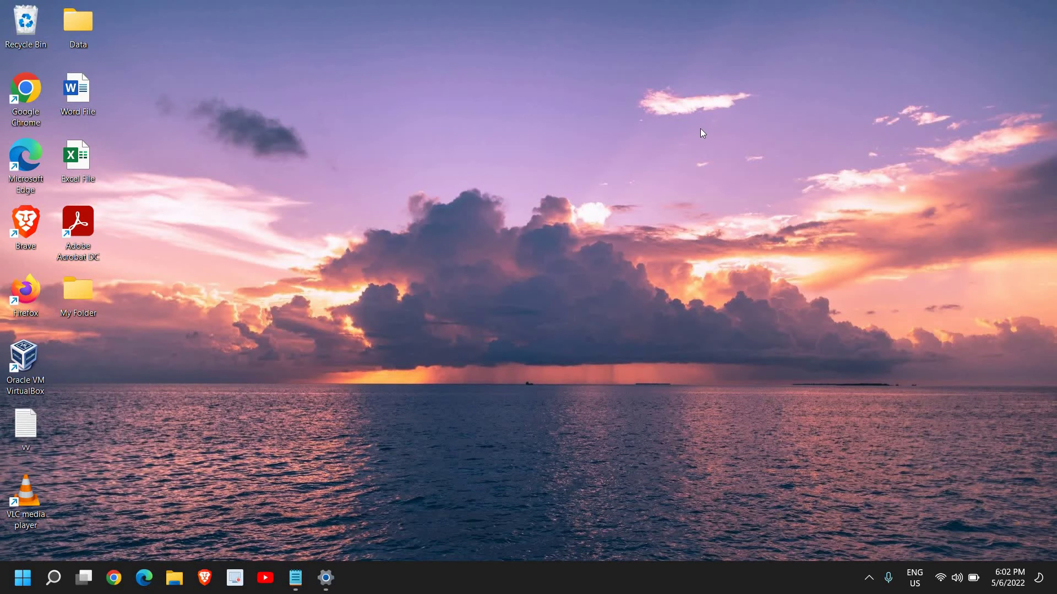
{"action": "left_click", "coordinate": [53, 577]}
{"action": "type", "text": "cm"}
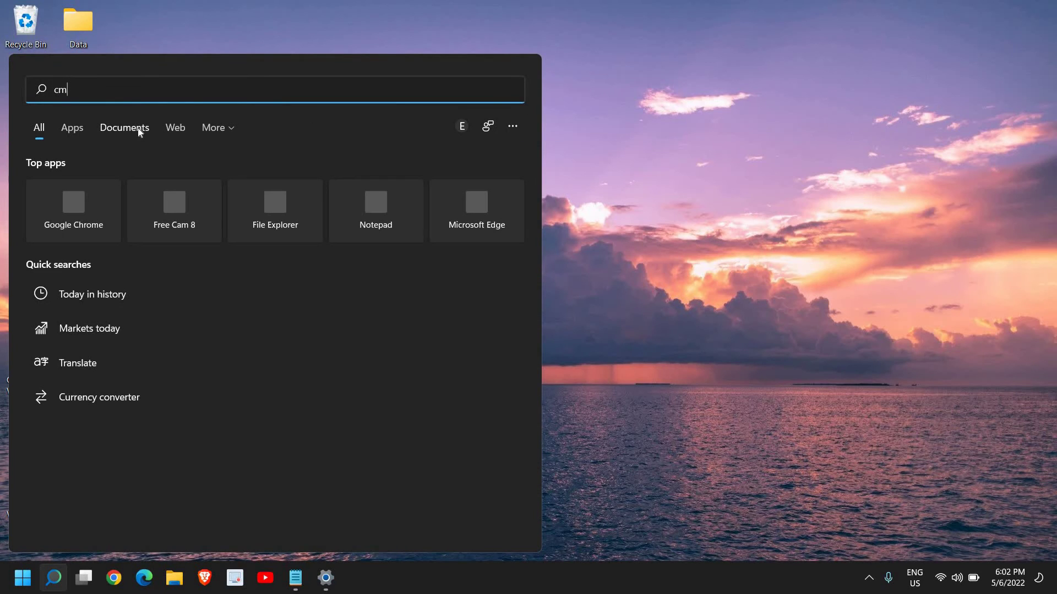
{"action": "type", "text": "d"}
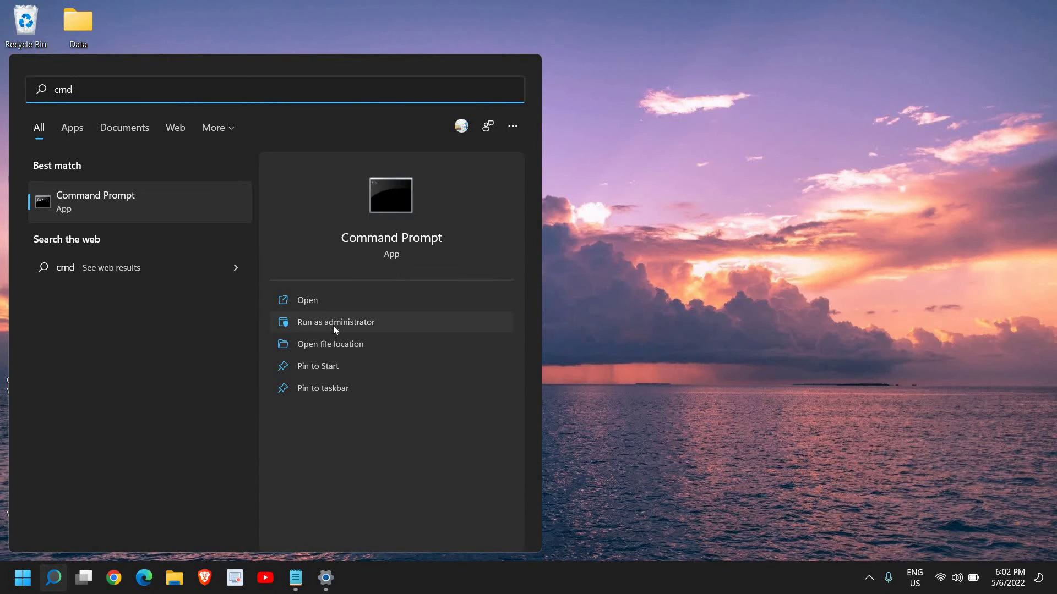
{"action": "left_click", "coordinate": [334, 325]}
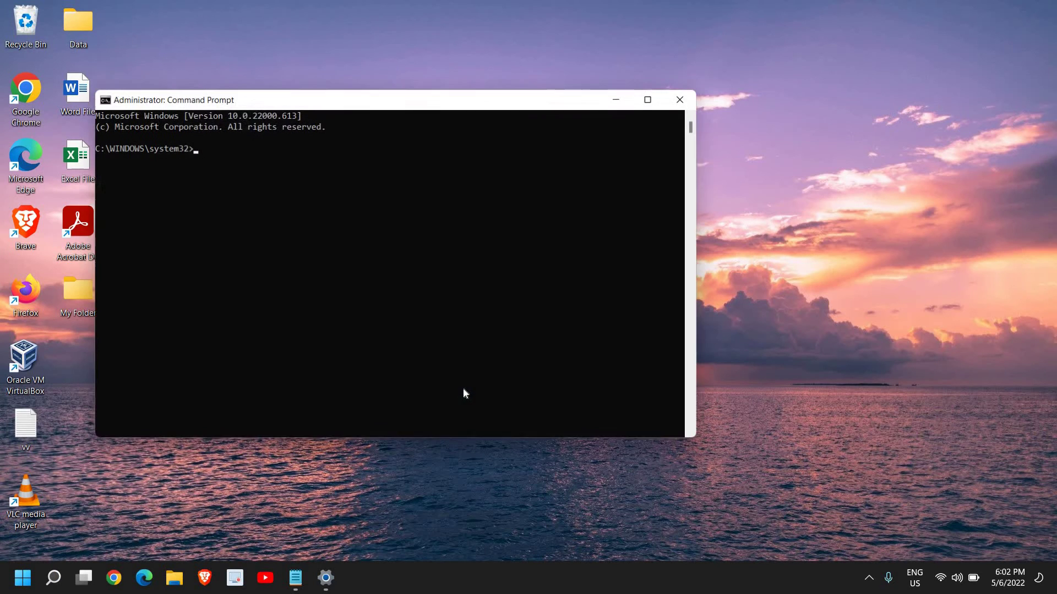
Step: Centre the administrator Command Prompt window and run sfc /scannow
{"action": "left_click_drag", "start_coordinate": [268, 99], "coordinate": [362, 147]}
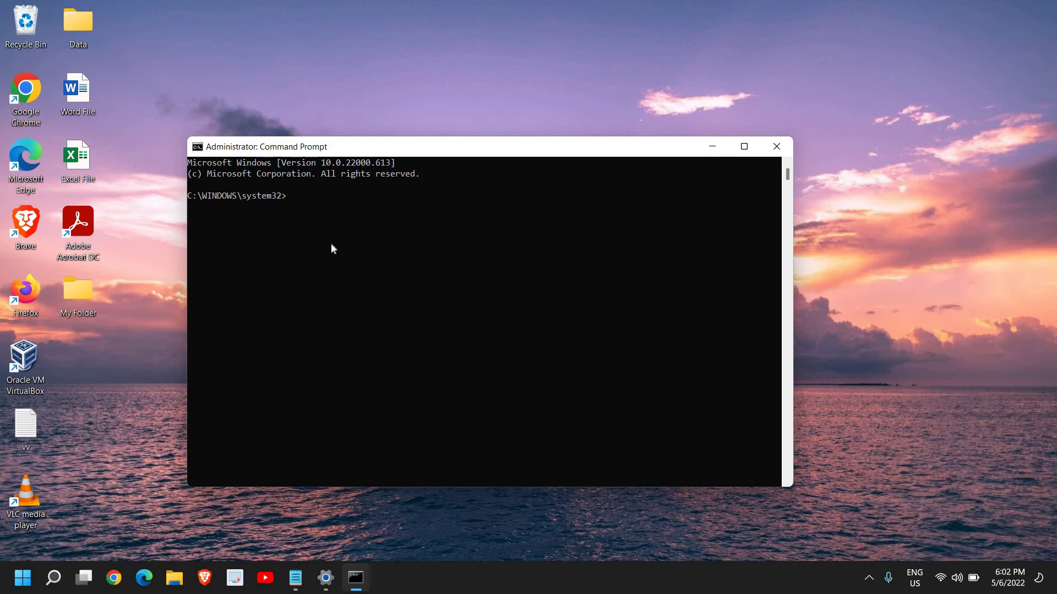
{"action": "type", "text": "sfc /"}
{"action": "type", "text": "scanno"}
{"action": "type", "text": "w"}
{"action": "key", "text": "Return"}
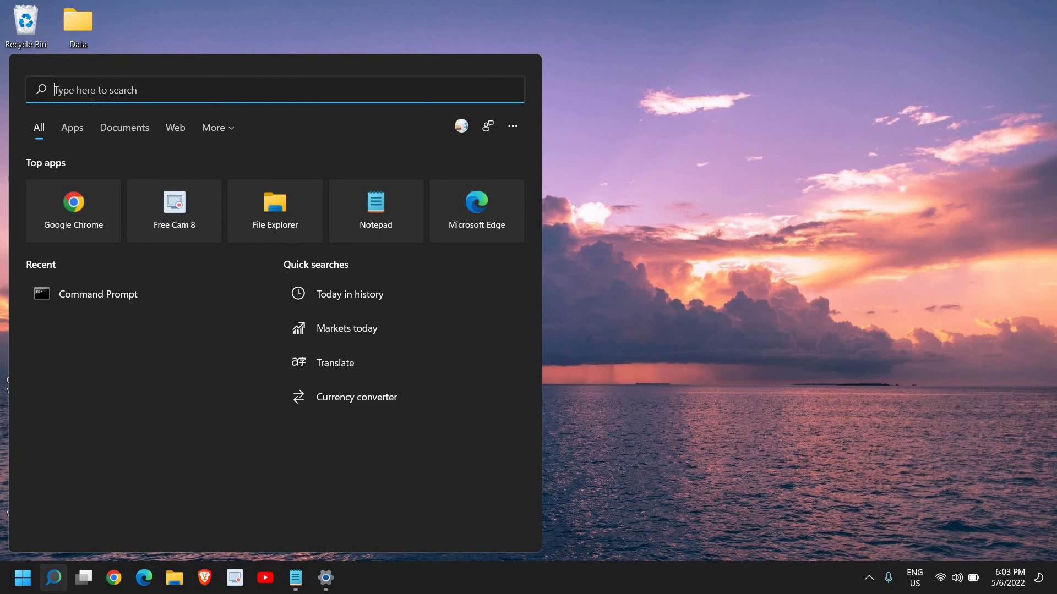
Step: Launch a second administrator Command Prompt and select the DISM RestoreHealth line in the Notepad commands file
{"action": "type", "text": "cmd"}
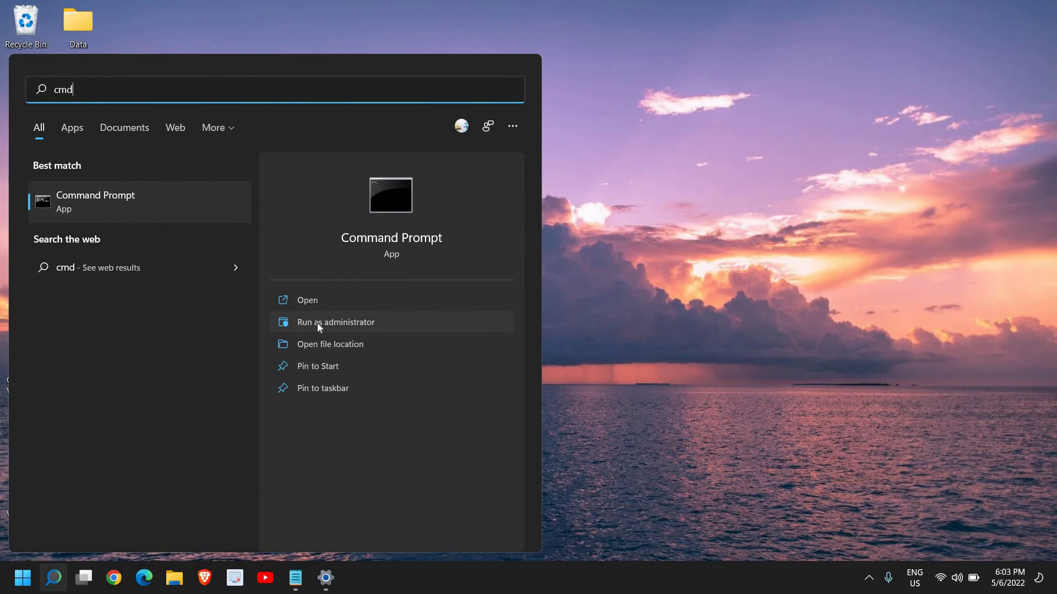
{"action": "left_click", "coordinate": [318, 322]}
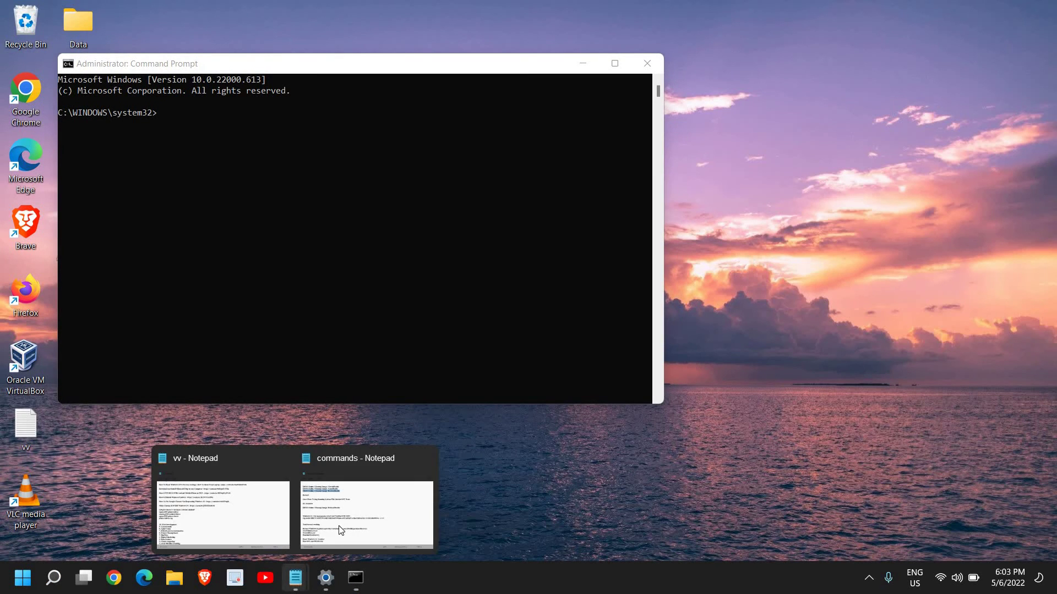
{"action": "left_click", "coordinate": [336, 519]}
{"action": "left_click", "coordinate": [404, 198]}
{"action": "key", "text": "Down"}
{"action": "key", "text": "Down"}
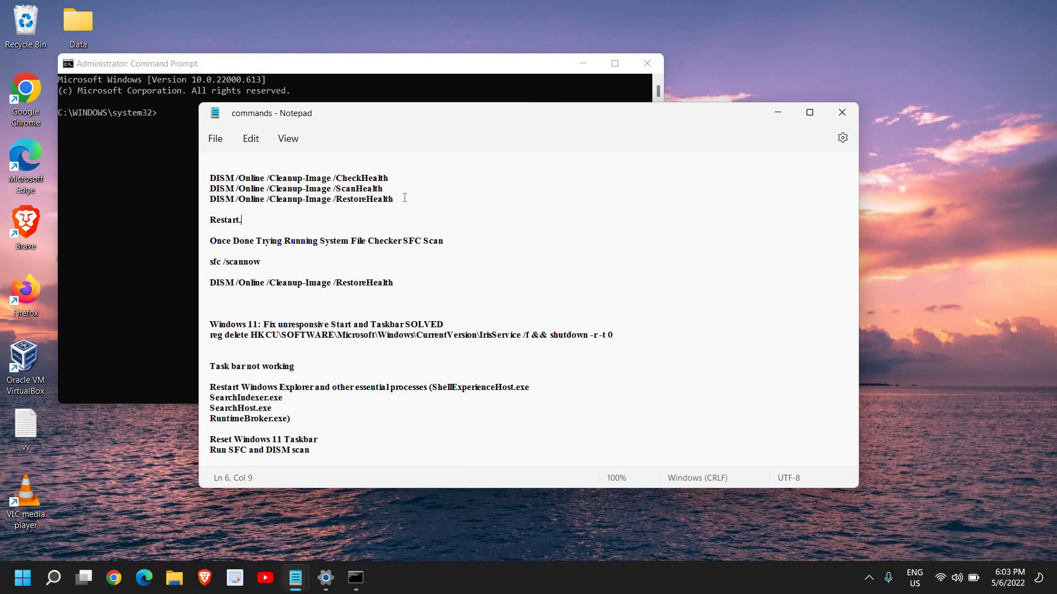
{"action": "left_click_drag", "start_coordinate": [404, 197], "coordinate": [208, 199]}
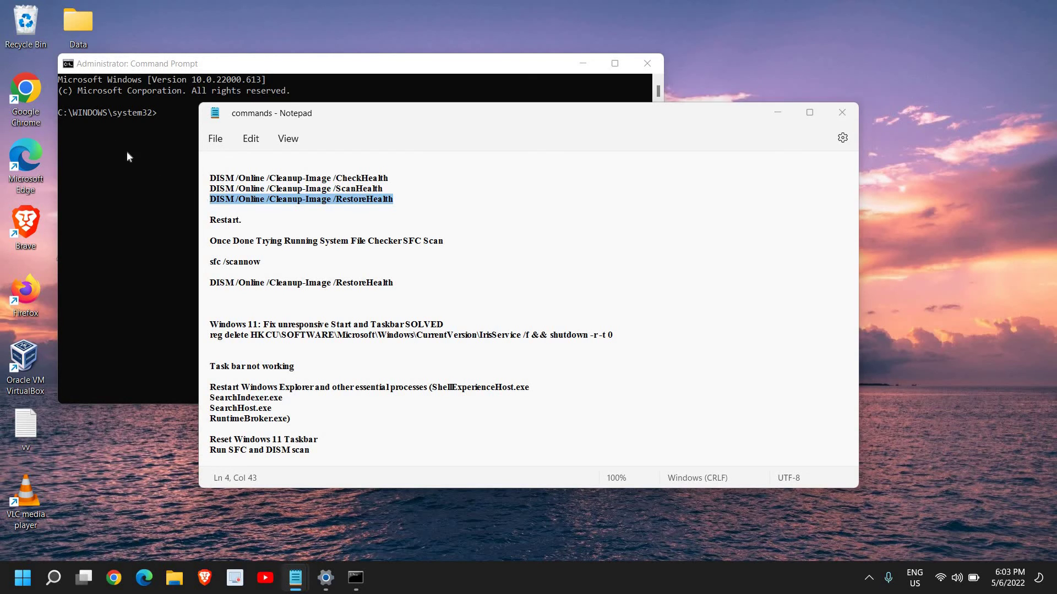
Step: Reselect the DISM RestoreHealth line in Notepad and refocus the administrator prompt's command line
{"action": "left_click", "coordinate": [163, 108]}
{"action": "key", "text": "Escape"}
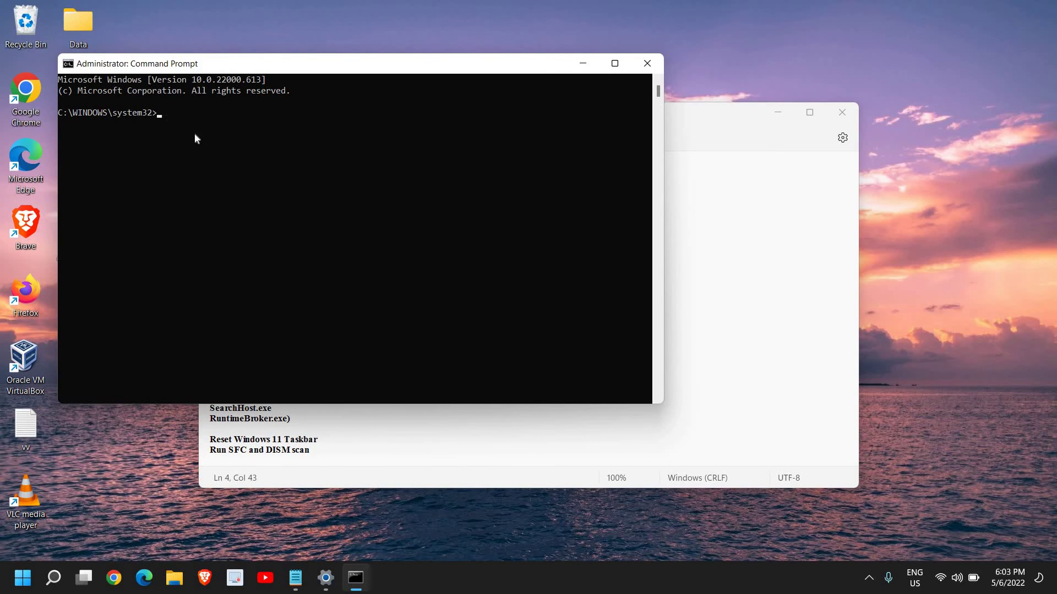
{"action": "left_click", "coordinate": [160, 118]}
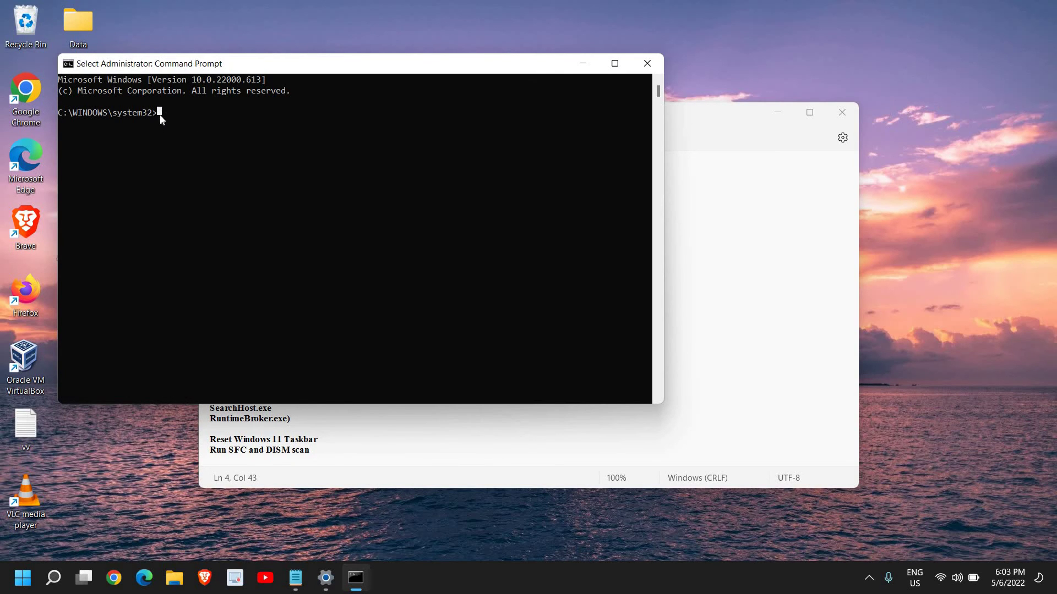
{"action": "key", "text": "Escape"}
{"action": "key", "text": "alt+Tab"}
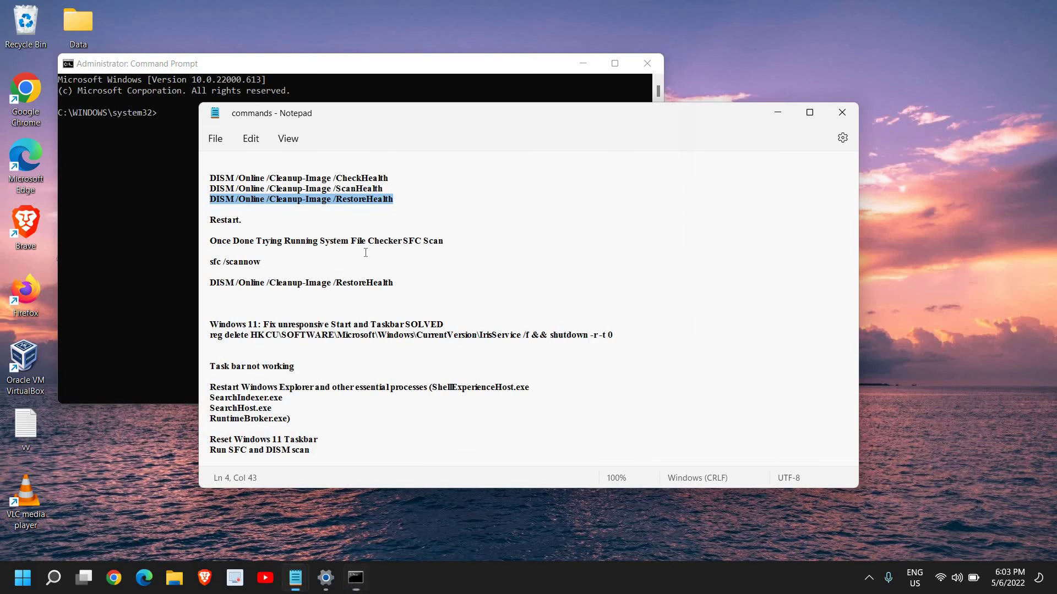
{"action": "key", "text": "Down"}
{"action": "key", "text": "Down"}
{"action": "left_click_drag", "start_coordinate": [379, 200], "coordinate": [211, 200]}
{"action": "left_click", "coordinate": [141, 160]}
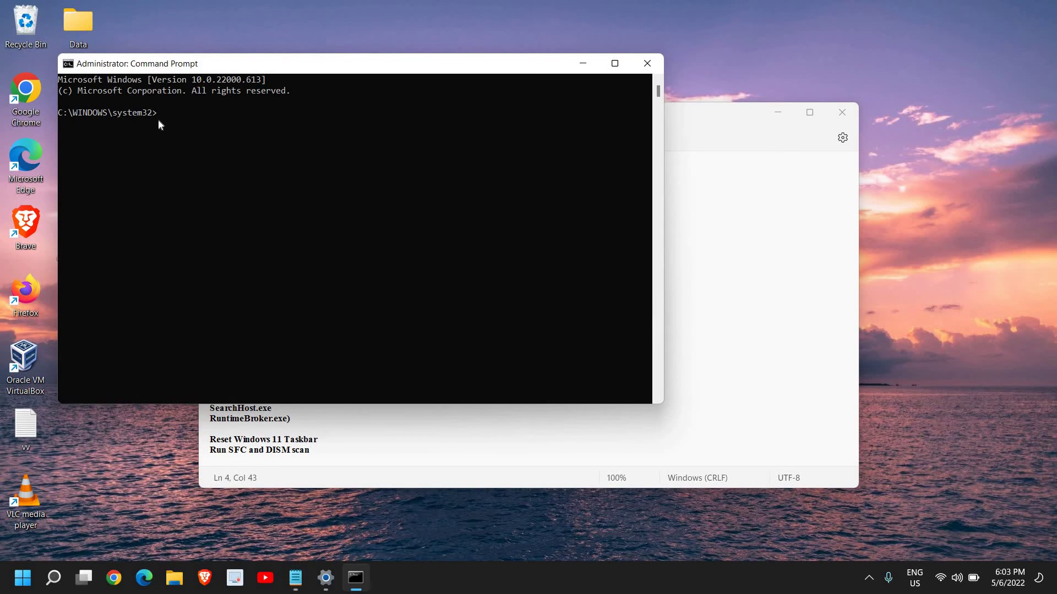
{"action": "left_click", "coordinate": [158, 120]}
Step: Paste DISM /Online /Cleanup-Image /RestoreHealth at the administrator prompt and run it
{"action": "right_click", "coordinate": [199, 107]}
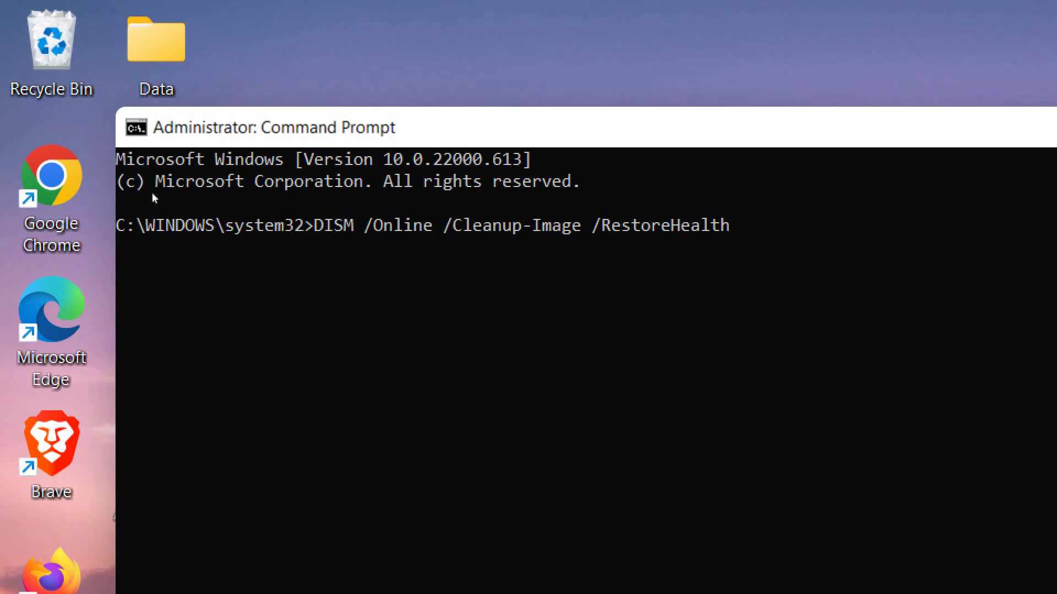
{"action": "key", "text": "Return"}
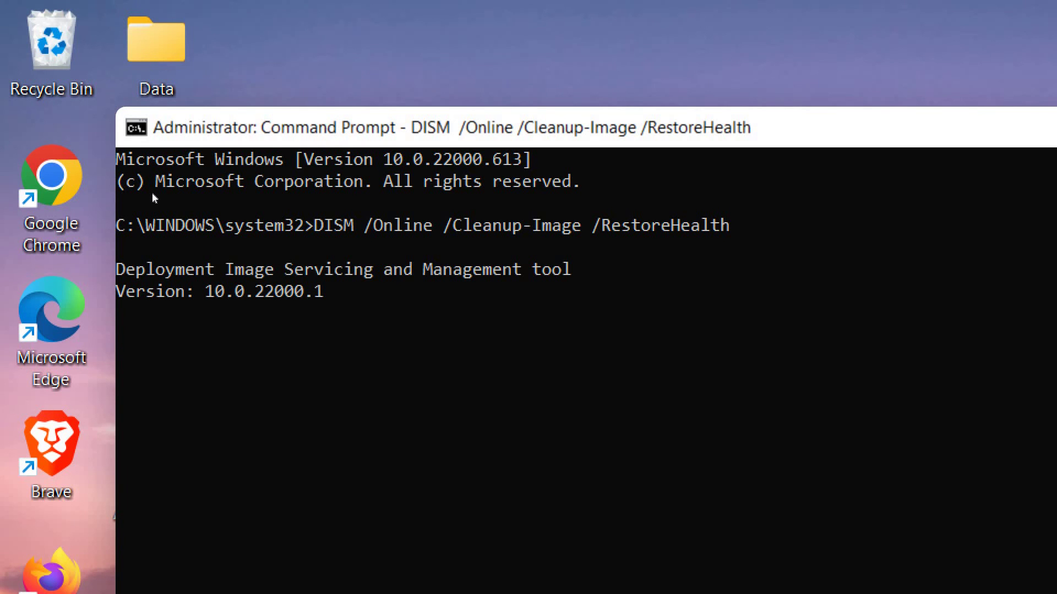